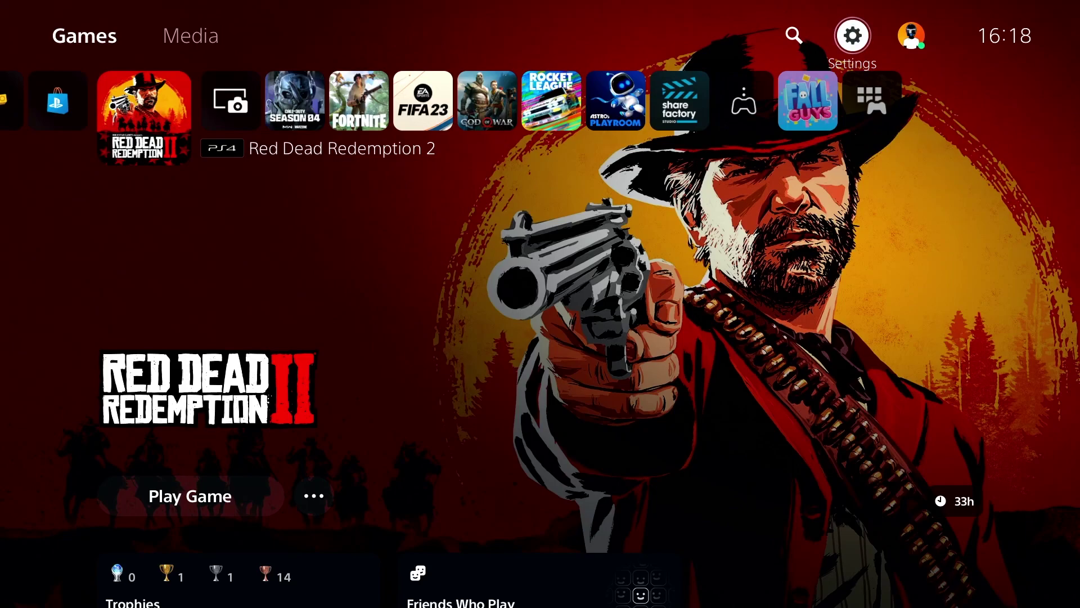
Go from Settings to Network to Set Up Internet Connection, showing TechHQ Hotspot (Failed) and wired LAN.
{"action": "key", "text": "Down"}
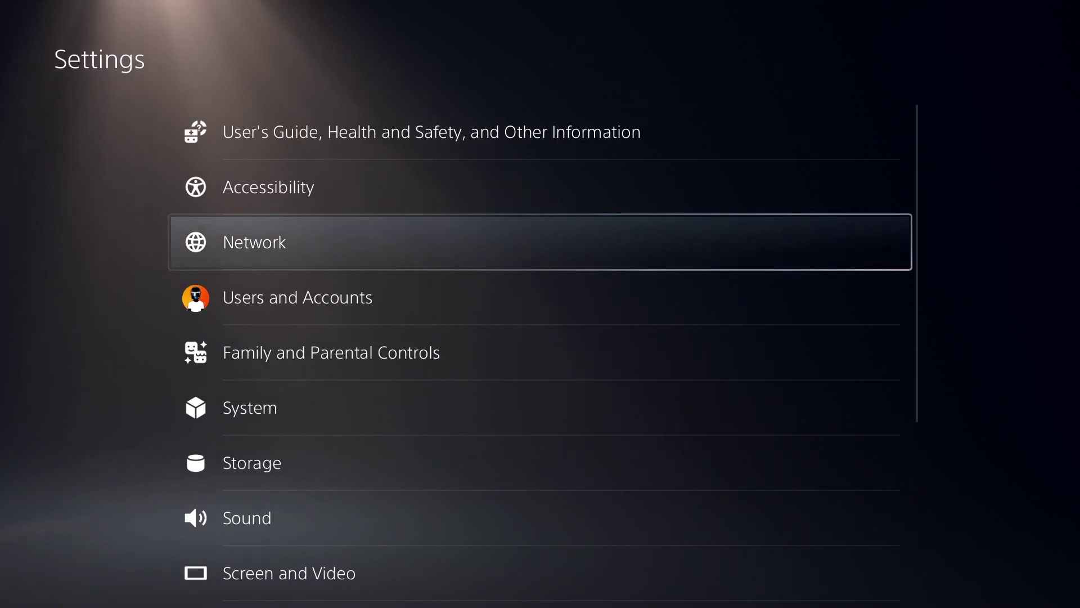
{"action": "key", "text": "Return"}
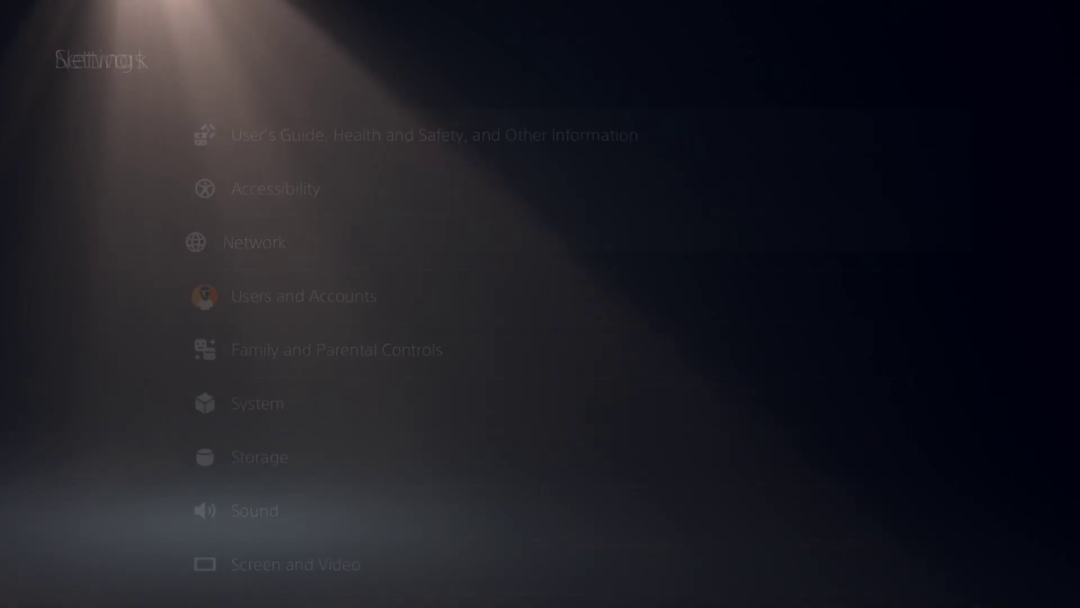
{"action": "key", "text": "Down"}
{"action": "key", "text": "Right"}
{"action": "key", "text": "Down"}
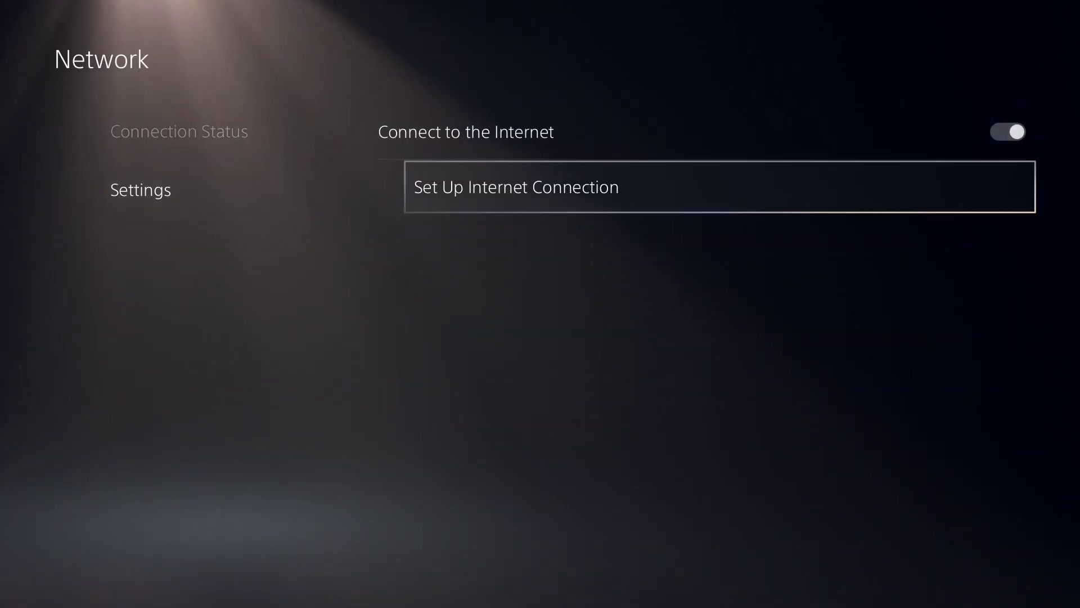
{"action": "key", "text": "Return"}
{"action": "key", "text": "Down"}
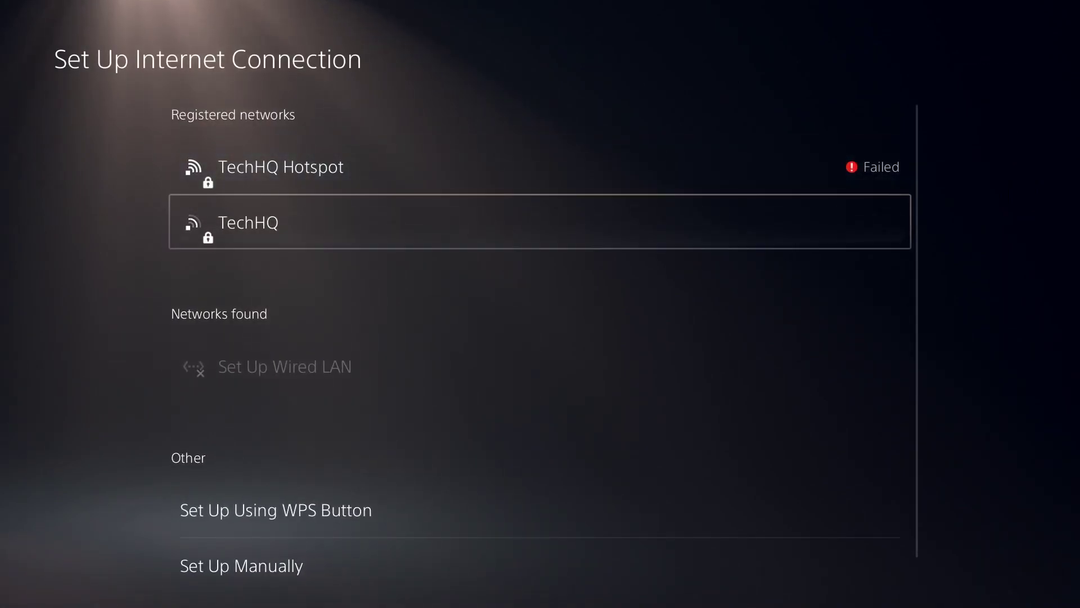
Highlight Set Up Wired LAN below the TechHQ Hotspot and TechHQ networks.
{"action": "key", "text": "Down"}
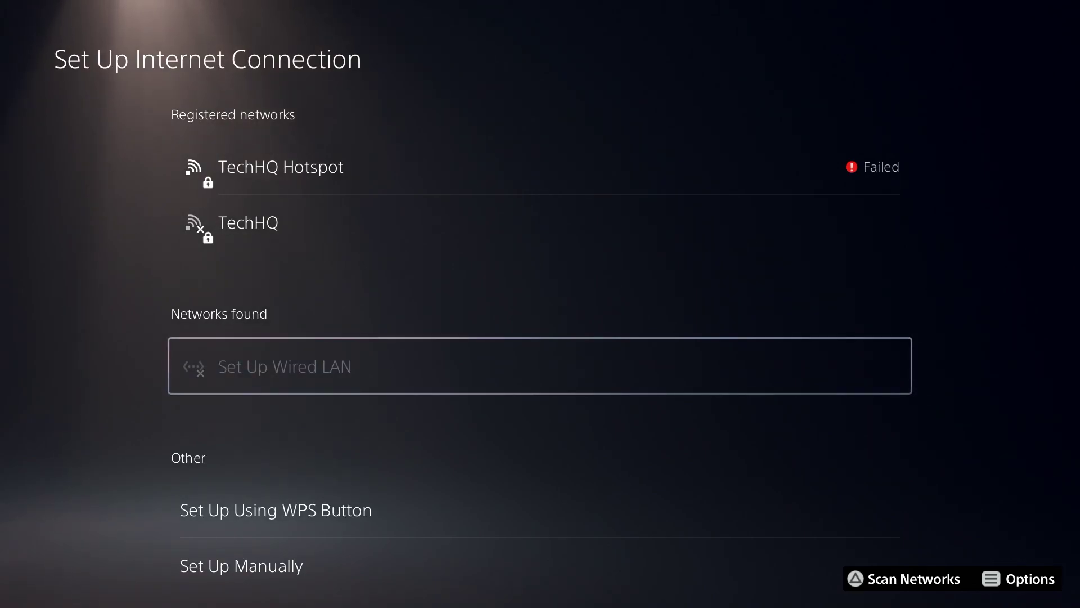
Back out of the connection setup to the Settings menu's category list.
{"action": "key", "text": "Escape"}
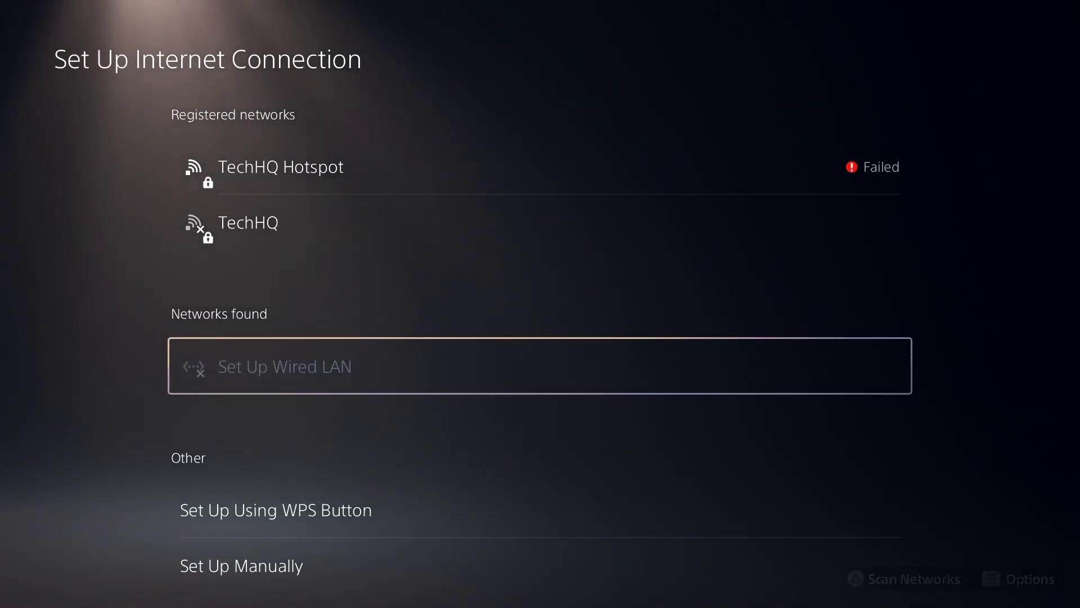
{"action": "key", "text": "Escape"}
{"action": "key", "text": "Escape"}
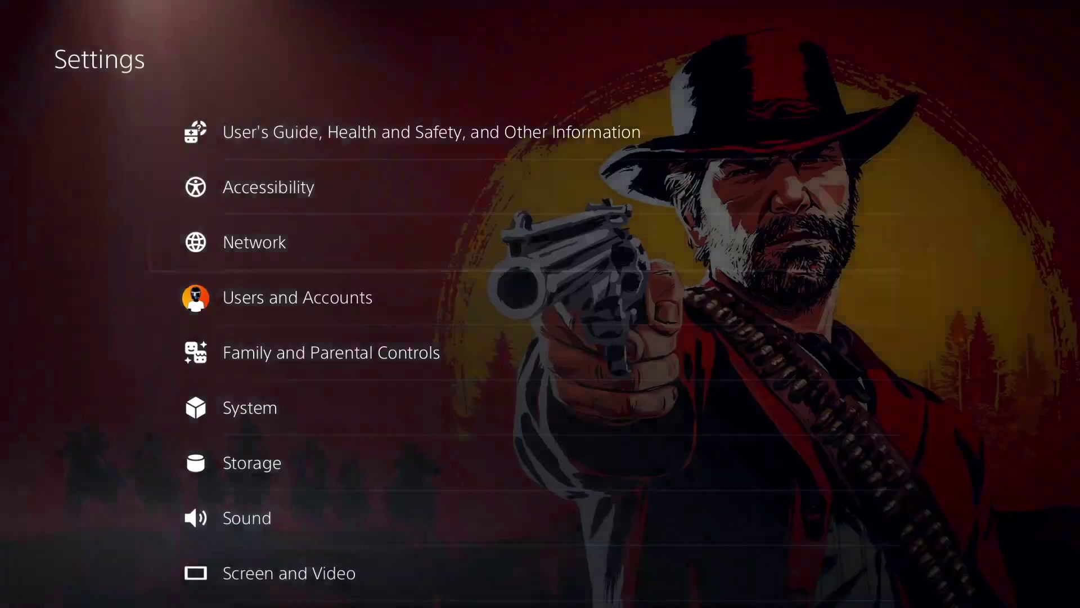